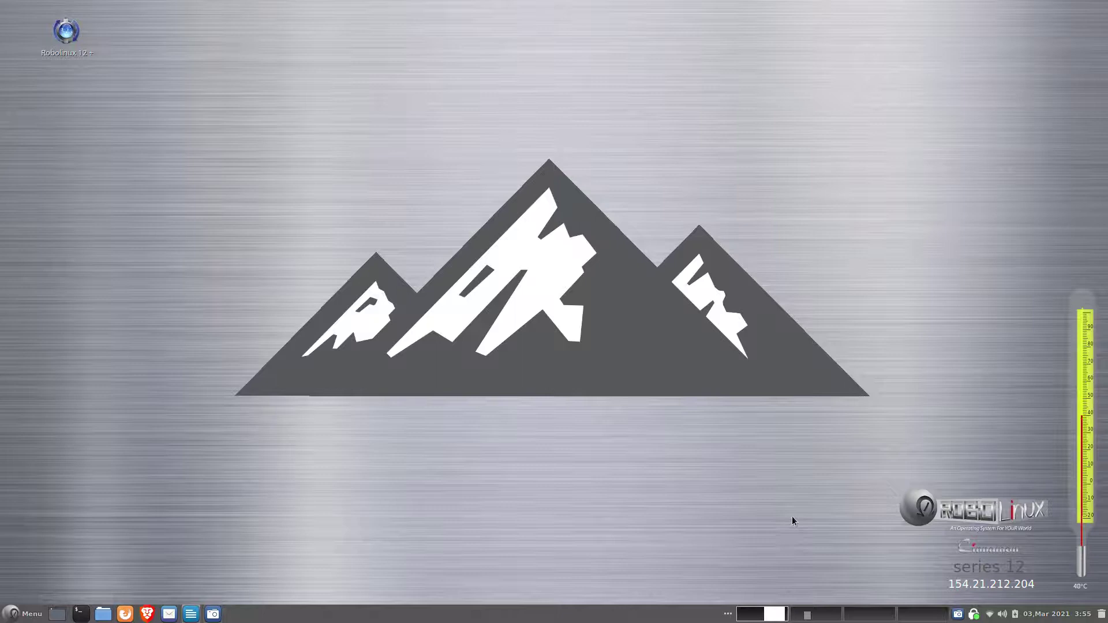
# Launch the Robolinux 12+ desktop shortcut to load the robolinux.org Cinnamon install guide in Brave
pyautogui.click(69, 40)
pyautogui.click(329, 98)
pyautogui.click(64, 58)
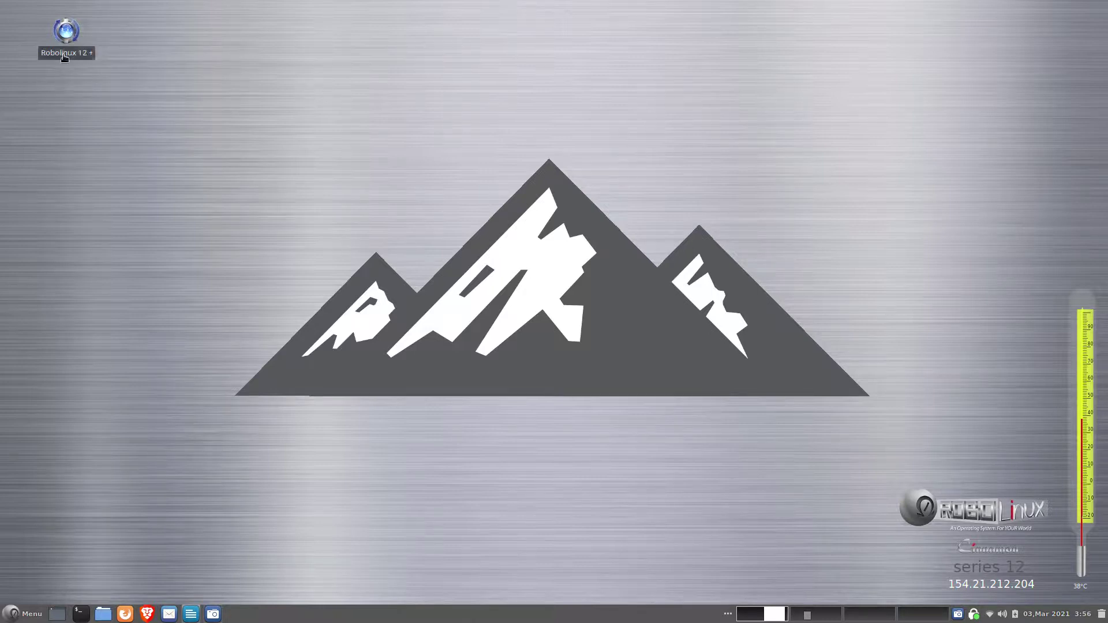
pyautogui.doubleClick(63, 57)
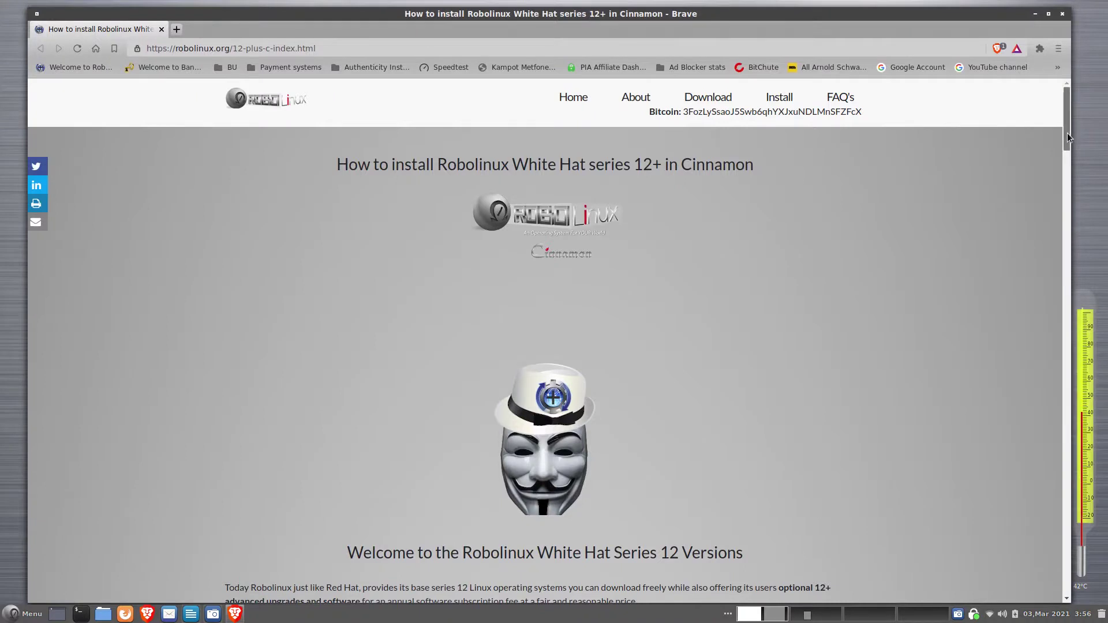
pyautogui.moveTo(1067, 132)
pyautogui.mouseDown()
pyautogui.moveTo(1054, 226)
pyautogui.moveTo(1019, 310)
pyautogui.mouseUp()
pyautogui.scroll(-1, 1019, 311)
pyautogui.scroll(-1, 1014, 319)
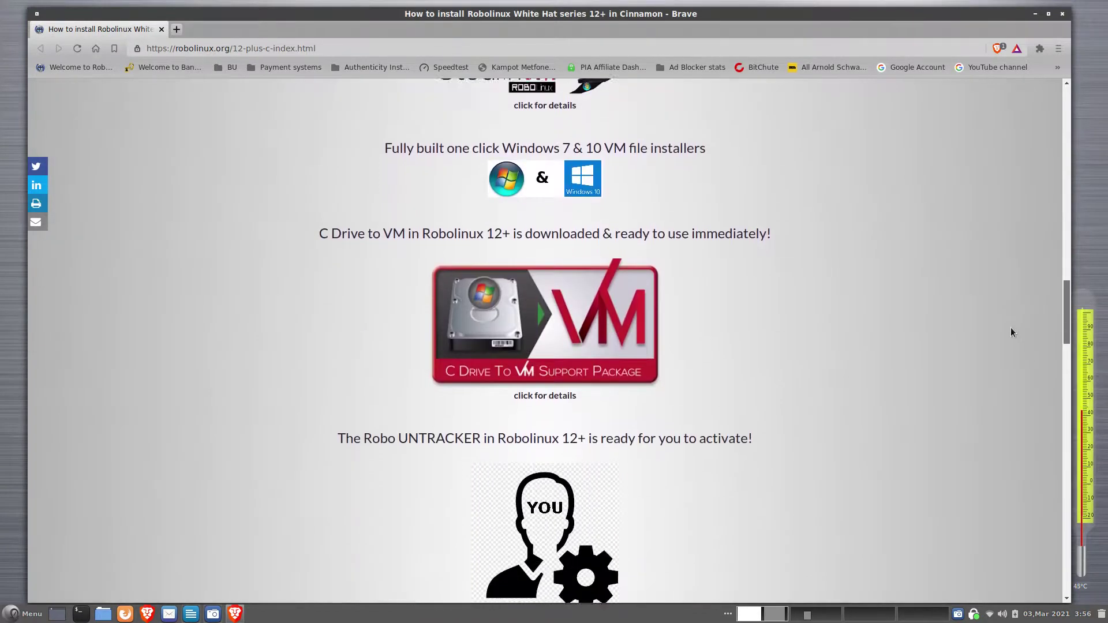
pyautogui.scroll(-2, 1010, 328)
pyautogui.scroll(-2, 1002, 345)
pyautogui.scroll(-2, 995, 365)
pyautogui.scroll(-1, 988, 371)
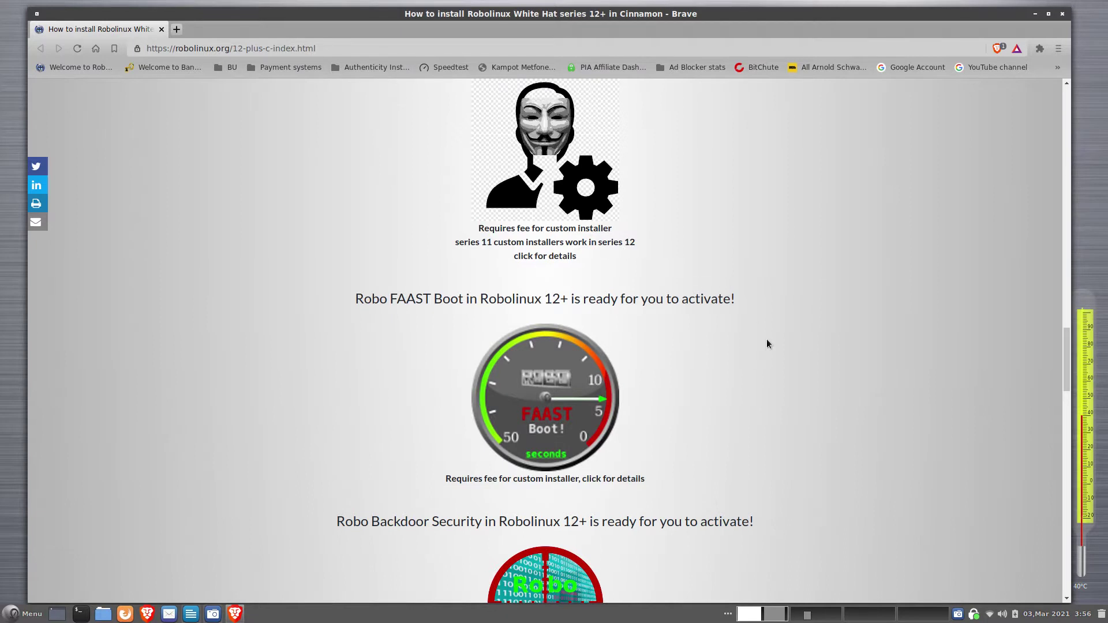
pyautogui.scroll(-1, 986, 266)
pyautogui.moveTo(1064, 347); pyautogui.dragTo(1056, 391)
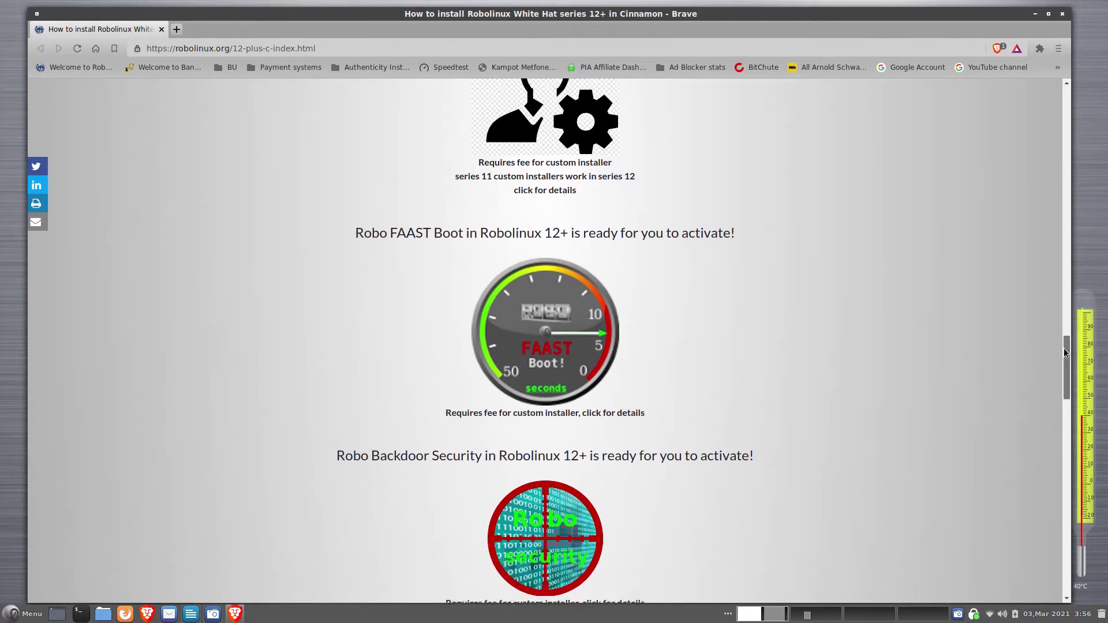
pyautogui.scroll(-2, 1058, 396)
pyautogui.scroll(-1, 1054, 407)
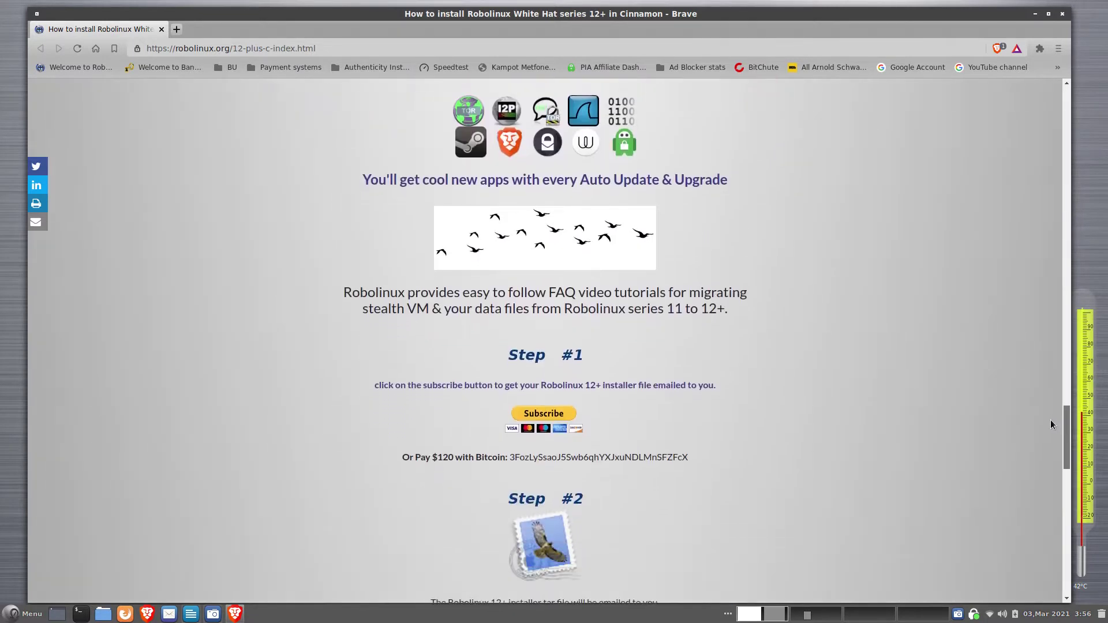
pyautogui.scroll(-3, 1050, 420)
pyautogui.scroll(-2, 1044, 450)
pyautogui.scroll(-3, 1038, 475)
pyautogui.scroll(-3, 1029, 512)
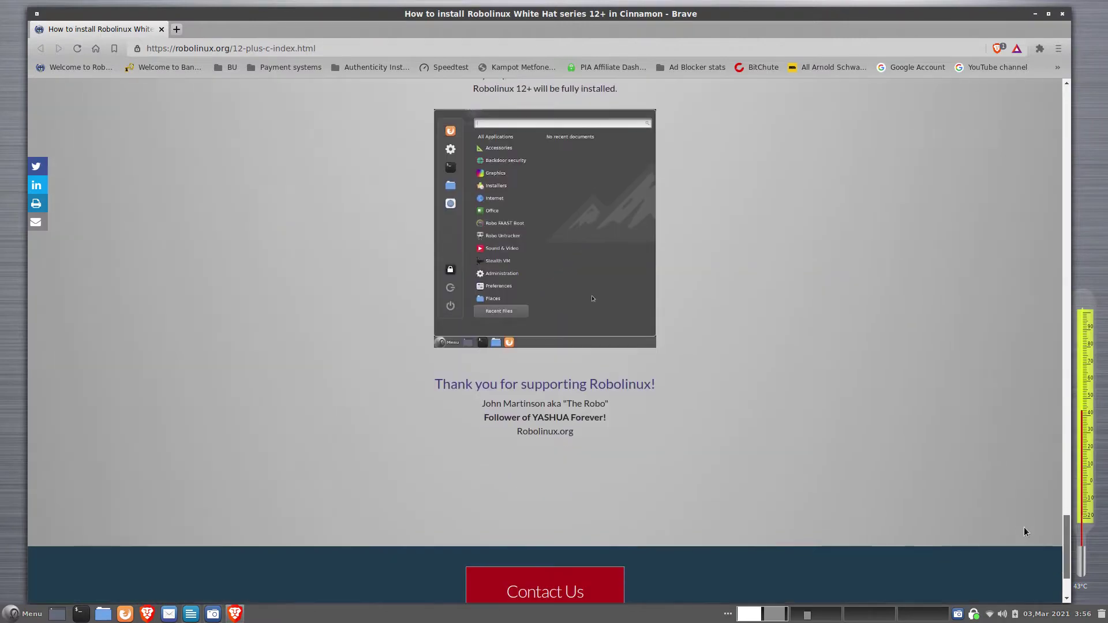
pyautogui.scroll(6, 1024, 521)
pyautogui.scroll(10, 995, 364)
pyautogui.scroll(10, 970, 173)
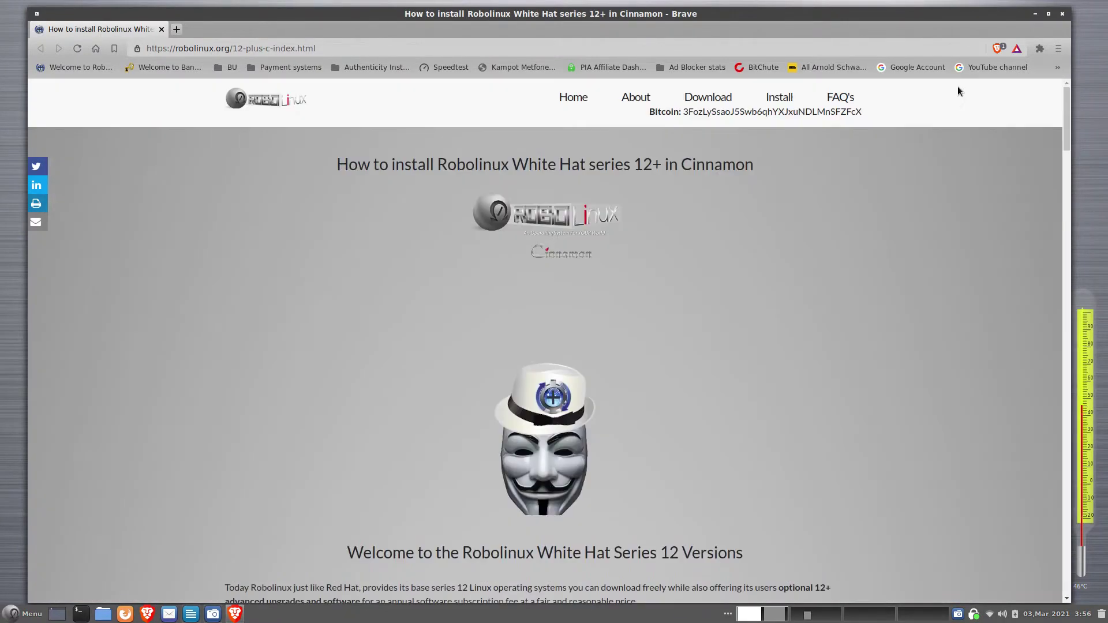
pyautogui.click(1063, 14)
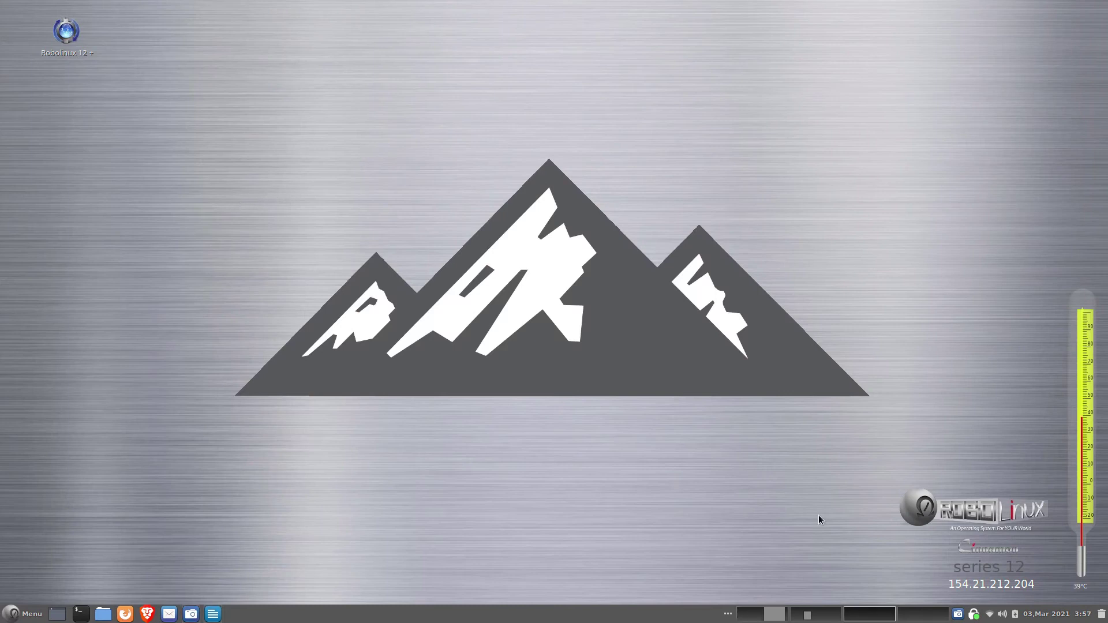